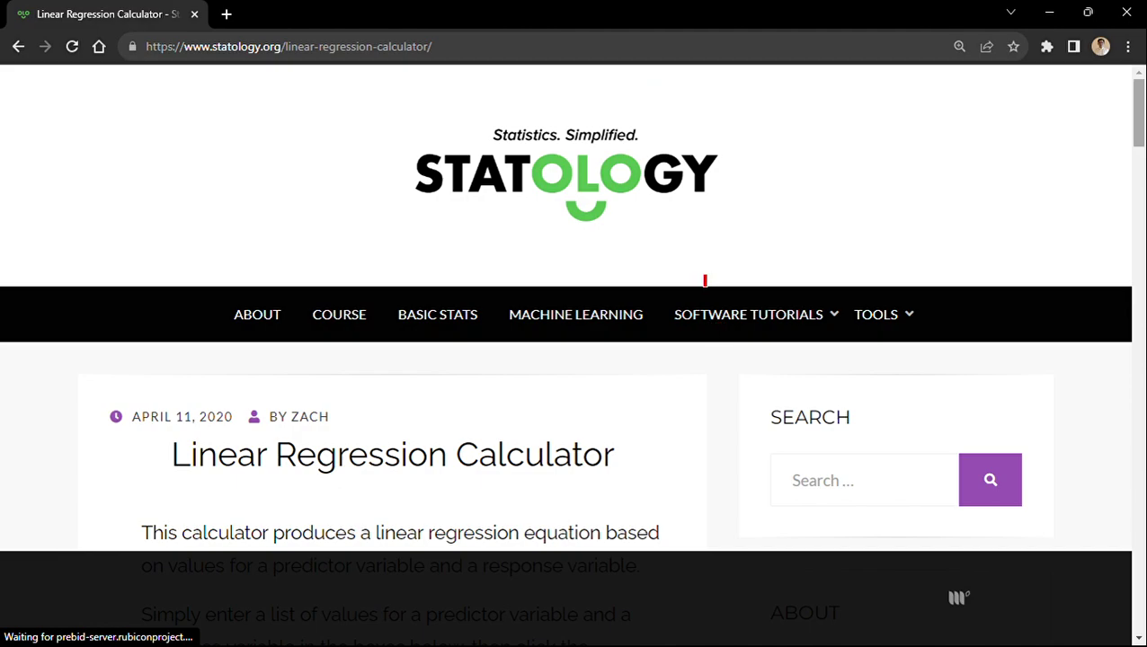
Point out the entered height and weight values and calculate the regression in Statology.
{"action": "scroll", "coordinate": [707, 281], "scroll_direction": "down", "scroll_amount": 10}
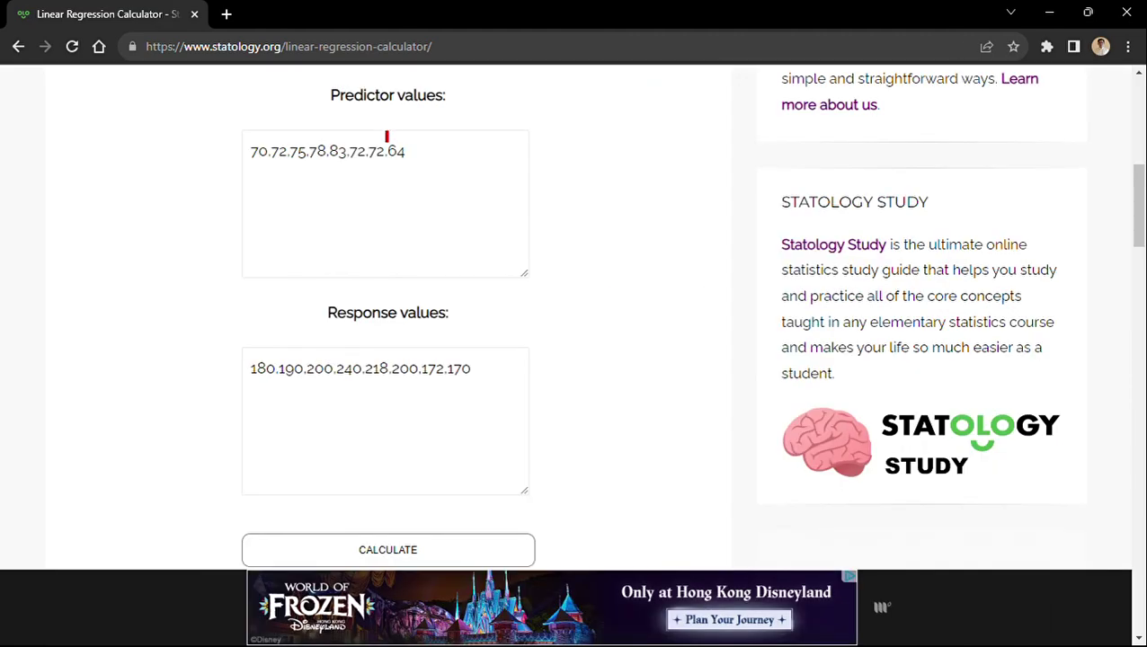
{"action": "mouse_move", "coordinate": [241, 130]}
{"action": "left_mouse_down"}
{"action": "mouse_move", "coordinate": [284, 207]}
{"action": "mouse_move", "coordinate": [339, 132]}
{"action": "mouse_move", "coordinate": [184, 140]}
{"action": "left_mouse_up"}
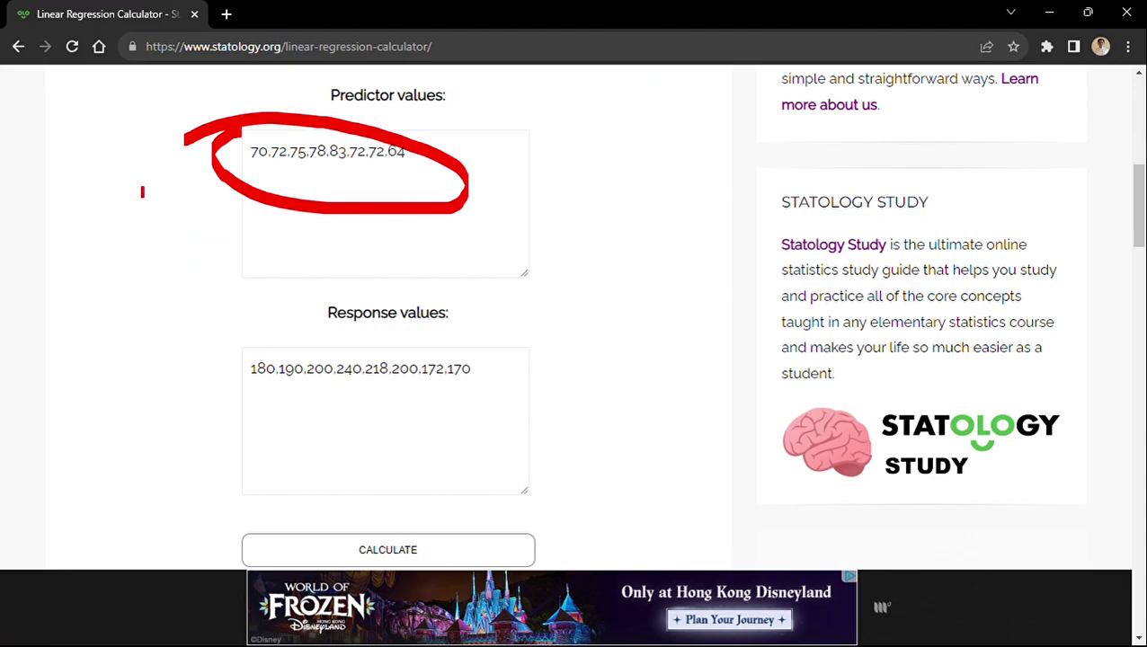
{"action": "mouse_move", "coordinate": [262, 334]}
{"action": "left_mouse_down"}
{"action": "mouse_move", "coordinate": [506, 432]}
{"action": "mouse_move", "coordinate": [333, 351]}
{"action": "mouse_move", "coordinate": [280, 350]}
{"action": "left_mouse_up"}
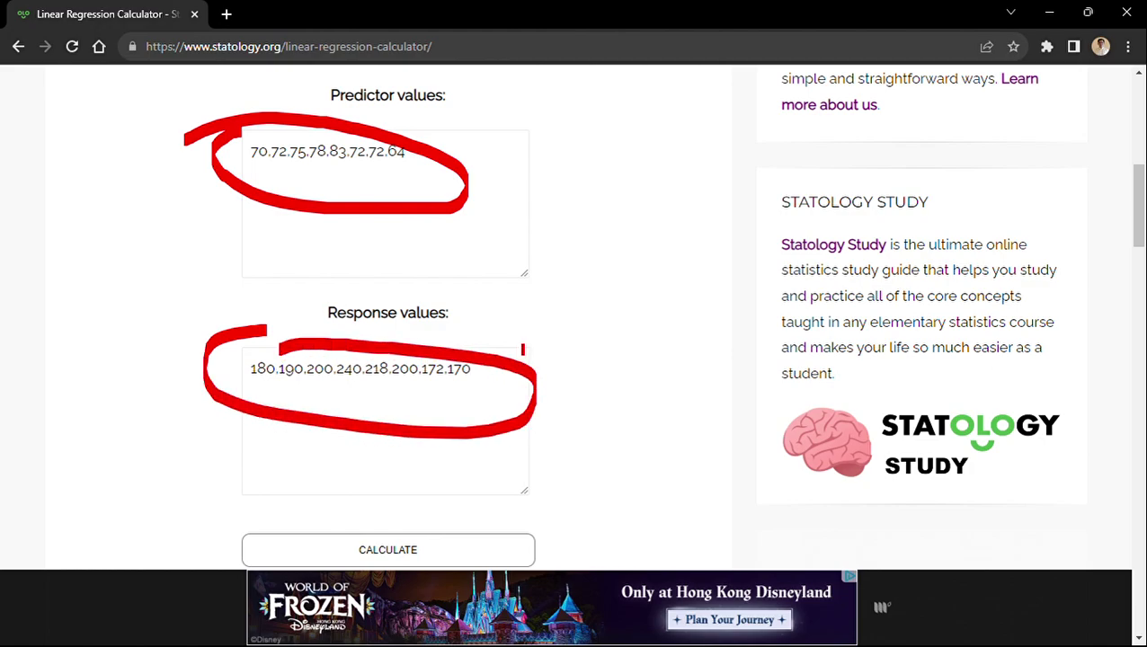
{"action": "mouse_move", "coordinate": [390, 514]}
{"action": "left_mouse_down"}
{"action": "mouse_move", "coordinate": [335, 534]}
{"action": "mouse_move", "coordinate": [457, 576]}
{"action": "mouse_move", "coordinate": [389, 520]}
{"action": "left_mouse_up"}
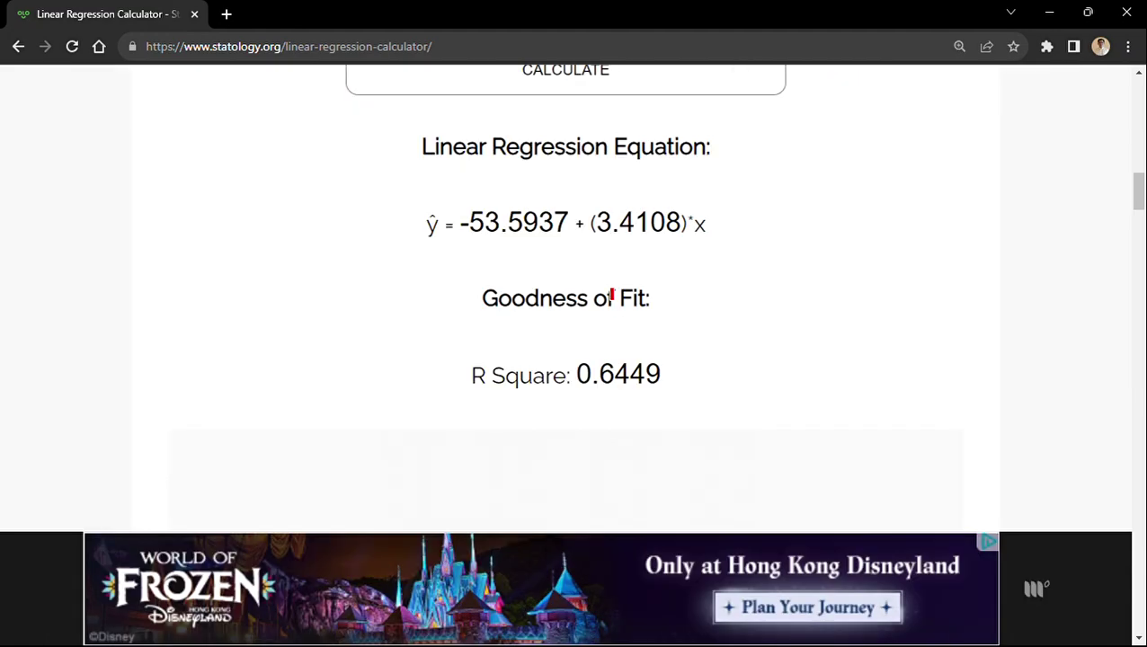
Highlight the result ŷ = -53.5937 + 3.4108x, R Square 0.6449, and its interpretation.
{"action": "mouse_move", "coordinate": [484, 183]}
{"action": "left_mouse_down"}
{"action": "mouse_move", "coordinate": [410, 187]}
{"action": "mouse_move", "coordinate": [471, 286]}
{"action": "mouse_move", "coordinate": [769, 191]}
{"action": "mouse_move", "coordinate": [396, 195]}
{"action": "left_mouse_up"}
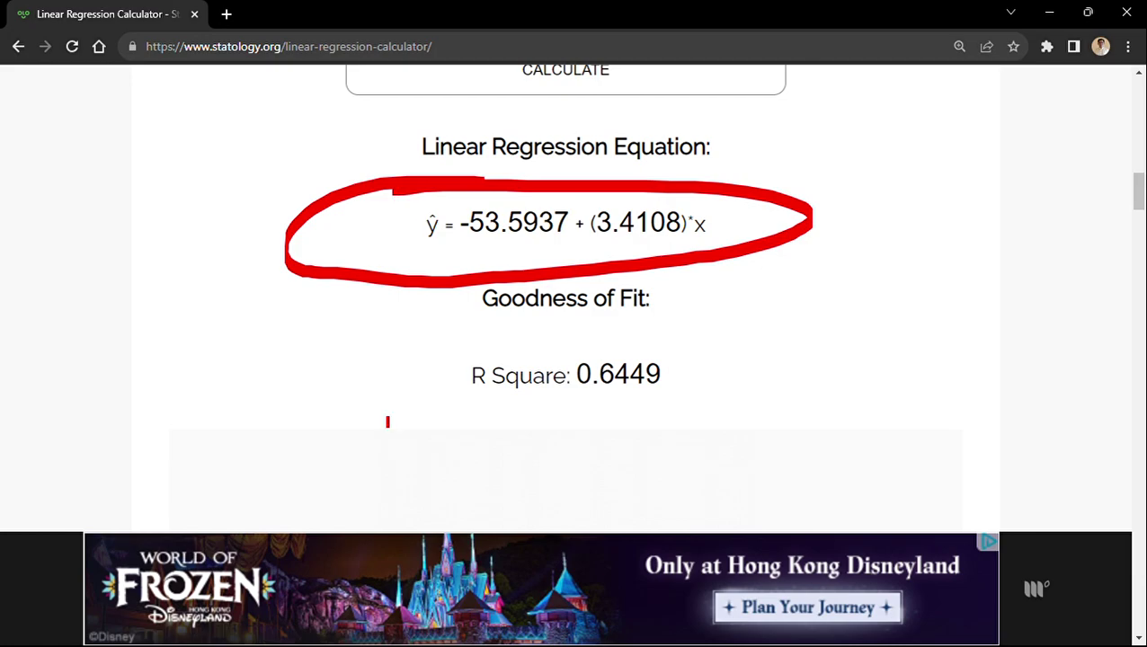
{"action": "mouse_move", "coordinate": [512, 329]}
{"action": "left_mouse_down"}
{"action": "mouse_move", "coordinate": [463, 438]}
{"action": "mouse_move", "coordinate": [509, 337]}
{"action": "left_mouse_up"}
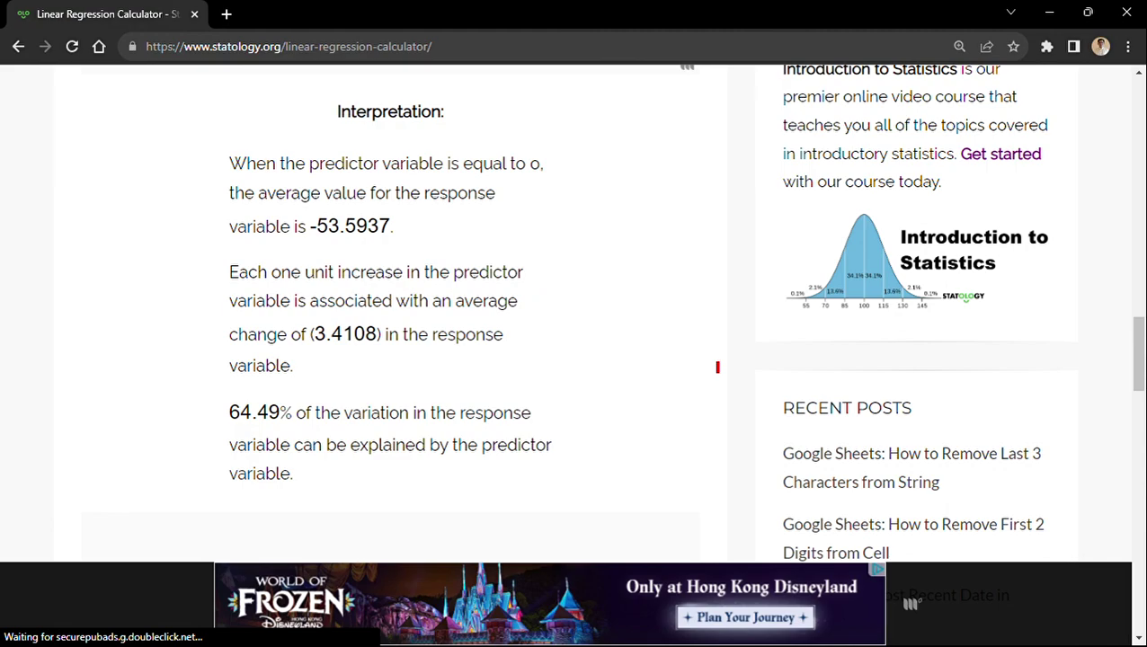
{"action": "mouse_move", "coordinate": [386, 81]}
{"action": "left_mouse_down"}
{"action": "mouse_move", "coordinate": [370, 86]}
{"action": "mouse_move", "coordinate": [97, 486]}
{"action": "mouse_move", "coordinate": [653, 373]}
{"action": "left_mouse_up"}
{"action": "left_click_drag", "start_coordinate": [671, 334], "coordinate": [400, 94]}
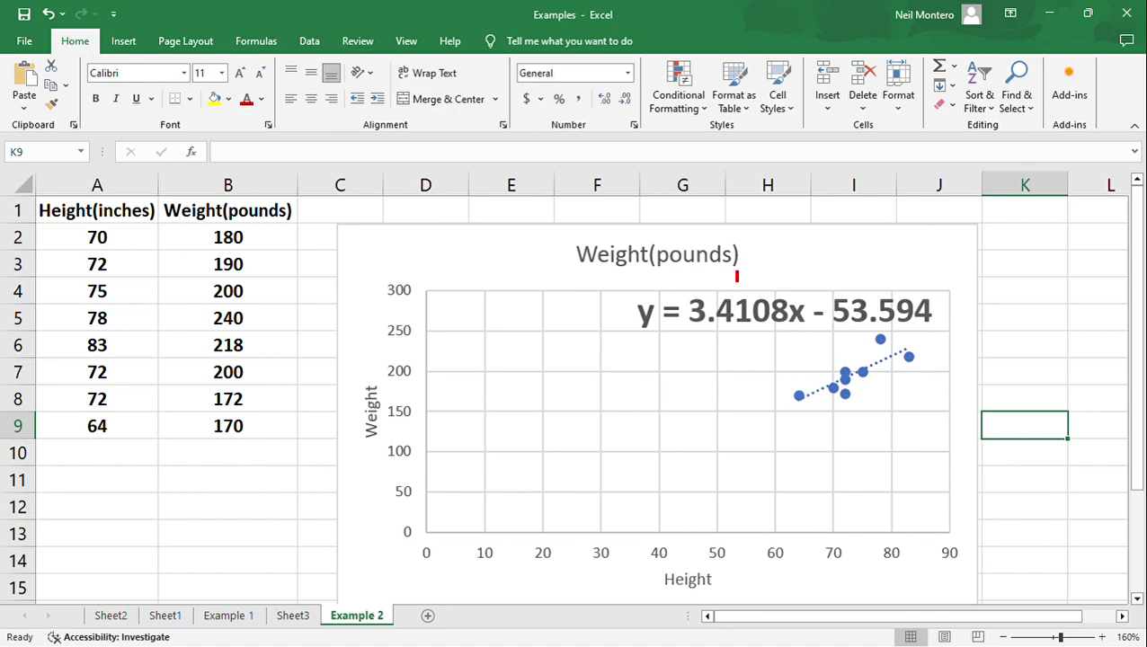
Underline the chart's trendline equation and trace the trendline through the data points.
{"action": "left_click_drag", "start_coordinate": [645, 340], "coordinate": [931, 338]}
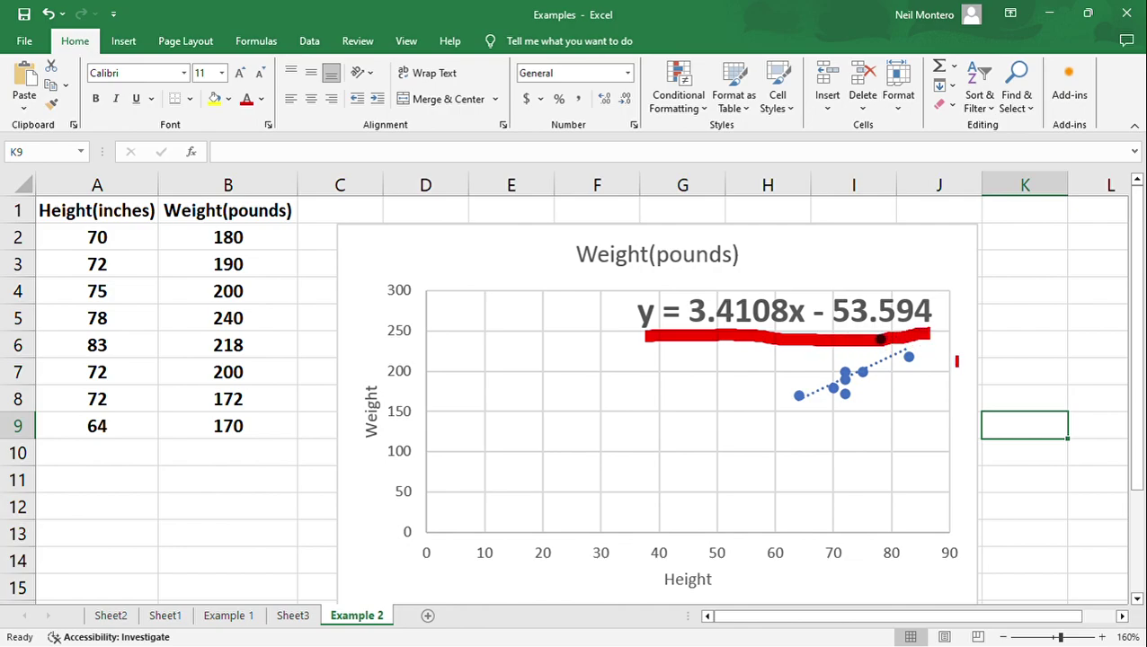
{"action": "left_click_drag", "start_coordinate": [798, 396], "coordinate": [909, 352]}
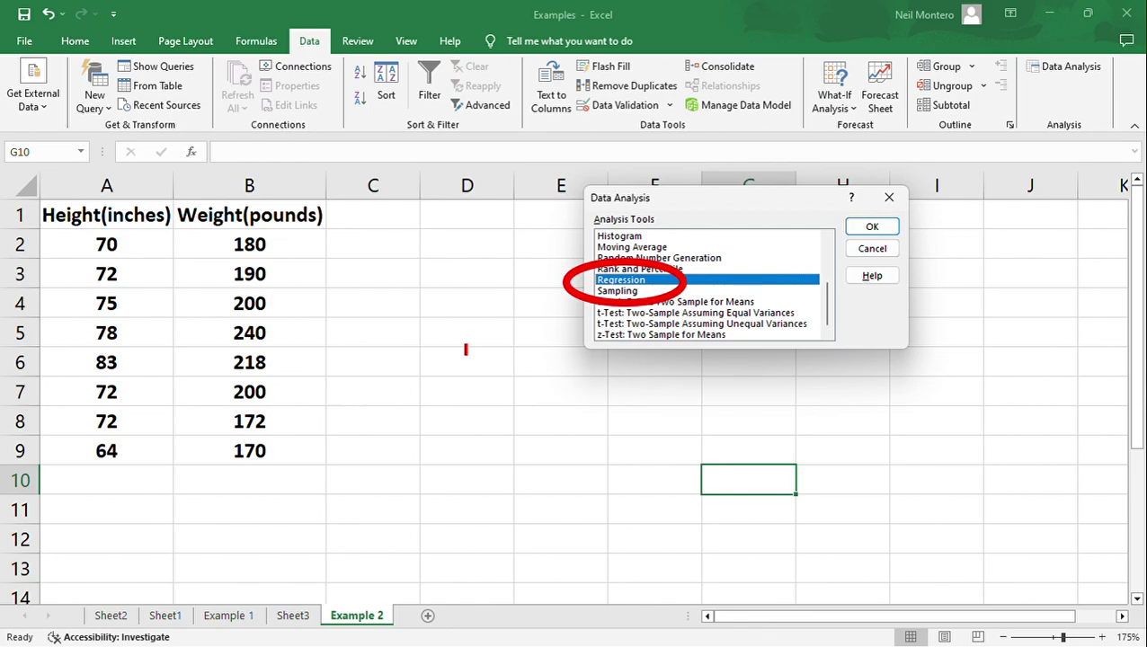
In Regression, set Input Y Range to weight B1:B9 and Input X Range to height A1:A9.
{"action": "mouse_move", "coordinate": [1048, 36]}
{"action": "left_mouse_down"}
{"action": "mouse_move", "coordinate": [1012, 63]}
{"action": "mouse_move", "coordinate": [1109, 53]}
{"action": "mouse_move", "coordinate": [1025, 43]}
{"action": "left_mouse_up"}
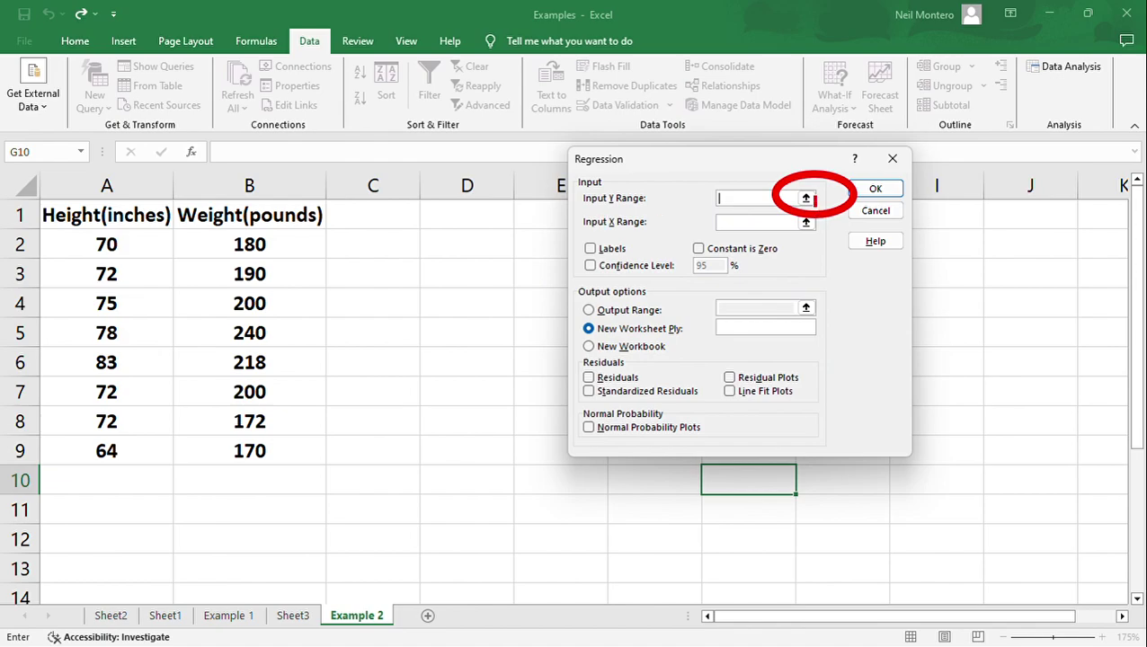
{"action": "left_click", "coordinate": [806, 199]}
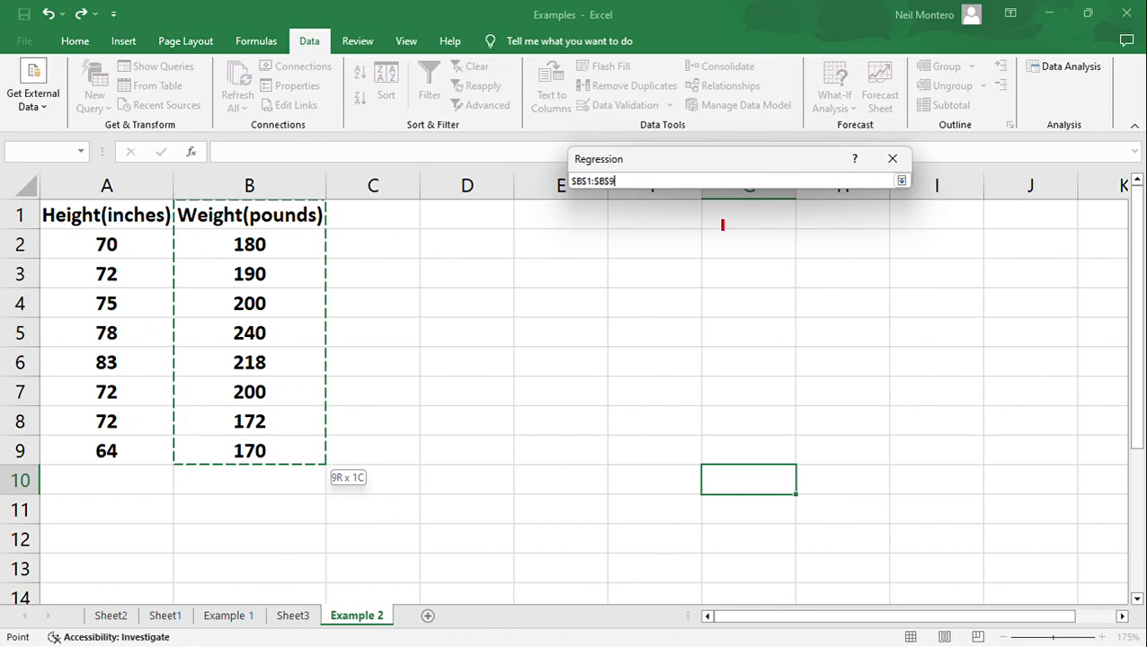
{"action": "mouse_move", "coordinate": [220, 194]}
{"action": "left_mouse_down"}
{"action": "mouse_move", "coordinate": [268, 467]}
{"action": "mouse_move", "coordinate": [290, 198]}
{"action": "mouse_move", "coordinate": [248, 193]}
{"action": "mouse_move", "coordinate": [239, 209]}
{"action": "mouse_move", "coordinate": [218, 195]}
{"action": "left_mouse_up"}
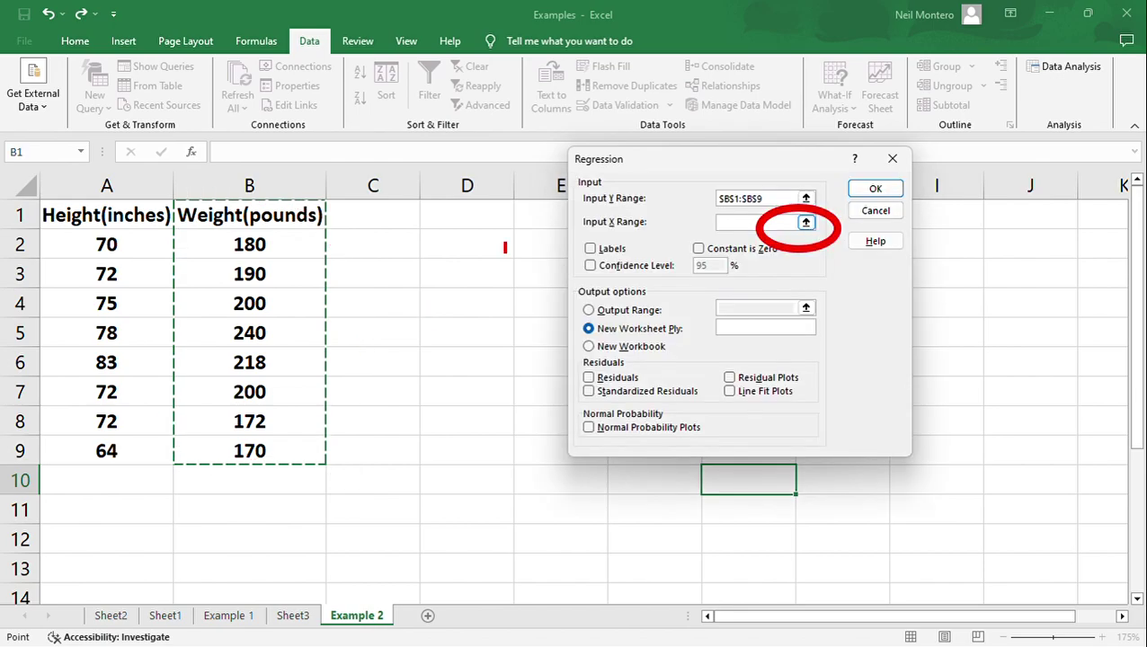
{"action": "mouse_move", "coordinate": [77, 179]}
{"action": "left_mouse_down"}
{"action": "mouse_move", "coordinate": [58, 219]}
{"action": "mouse_move", "coordinate": [142, 423]}
{"action": "mouse_move", "coordinate": [116, 153]}
{"action": "left_mouse_up"}
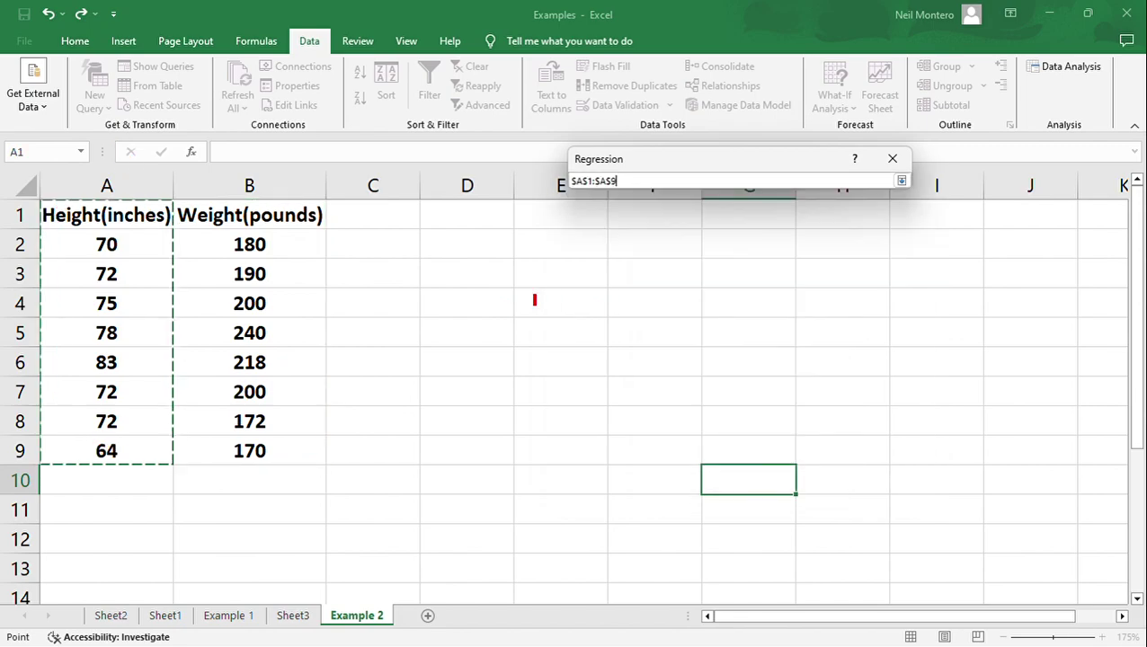
{"action": "key", "text": "Return"}
Tick Labels for the header row, then return to the Example 2 chart sheet.
{"action": "left_click", "coordinate": [612, 248]}
{"action": "mouse_move", "coordinate": [589, 232]}
{"action": "left_mouse_down"}
{"action": "mouse_move", "coordinate": [576, 280]}
{"action": "mouse_move", "coordinate": [584, 227]}
{"action": "left_mouse_up"}
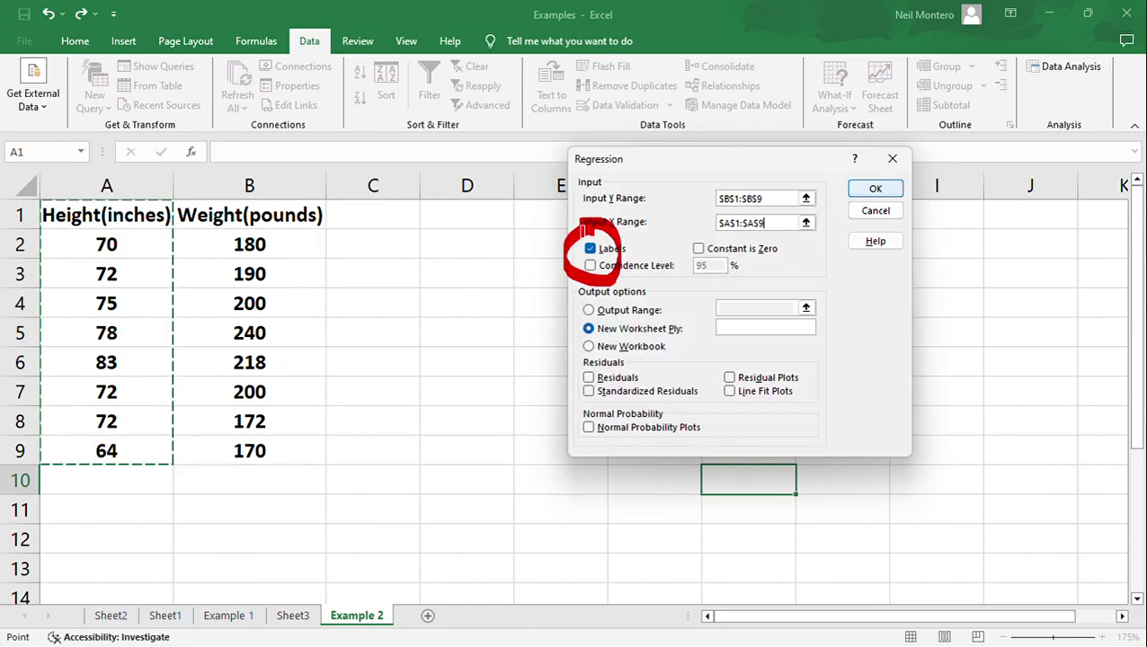
{"action": "mouse_move", "coordinate": [66, 200]}
{"action": "left_mouse_down"}
{"action": "mouse_move", "coordinate": [36, 223]}
{"action": "mouse_move", "coordinate": [372, 241]}
{"action": "mouse_move", "coordinate": [80, 196]}
{"action": "left_mouse_up"}
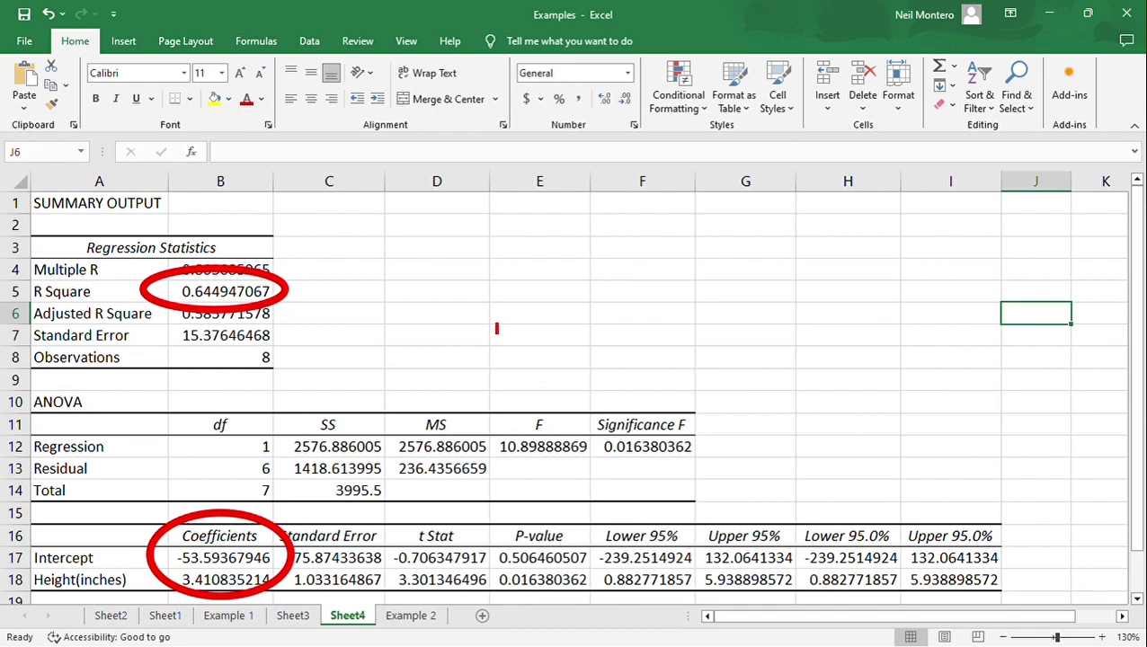
{"action": "key", "text": "ctrl+Page_Down"}
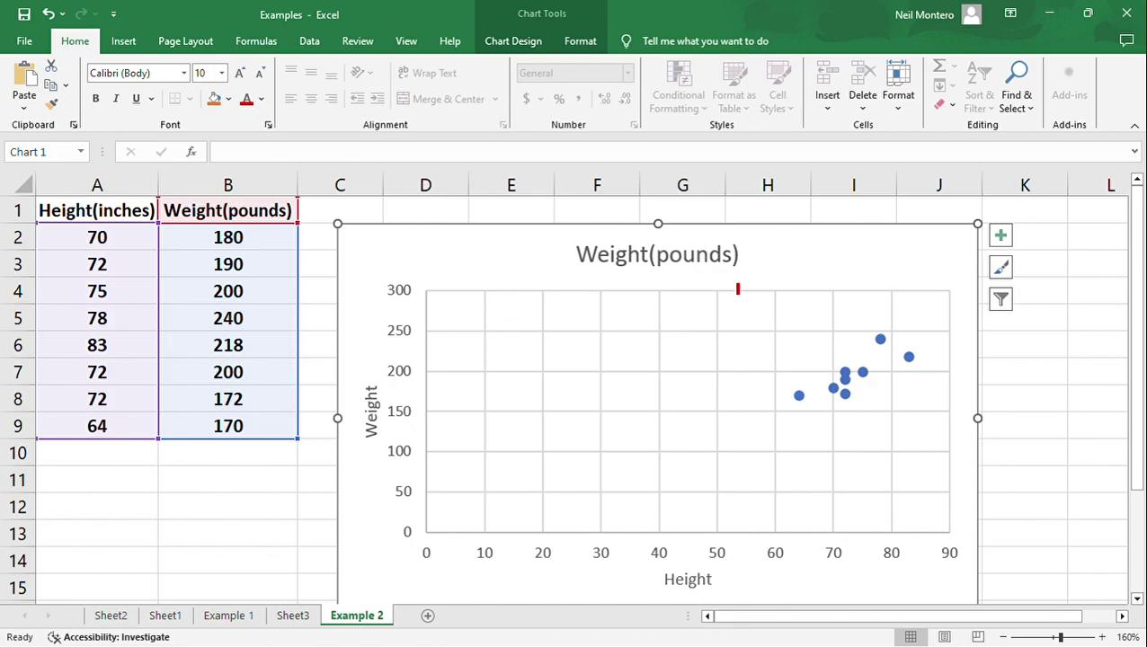
Add a linear trendline to the scatter chart and display its equation y = 3.4108x - 53.594.
{"action": "mouse_move", "coordinate": [993, 260]}
{"action": "left_mouse_down"}
{"action": "mouse_move", "coordinate": [987, 217]}
{"action": "mouse_move", "coordinate": [1000, 203]}
{"action": "mouse_move", "coordinate": [989, 224]}
{"action": "left_mouse_up"}
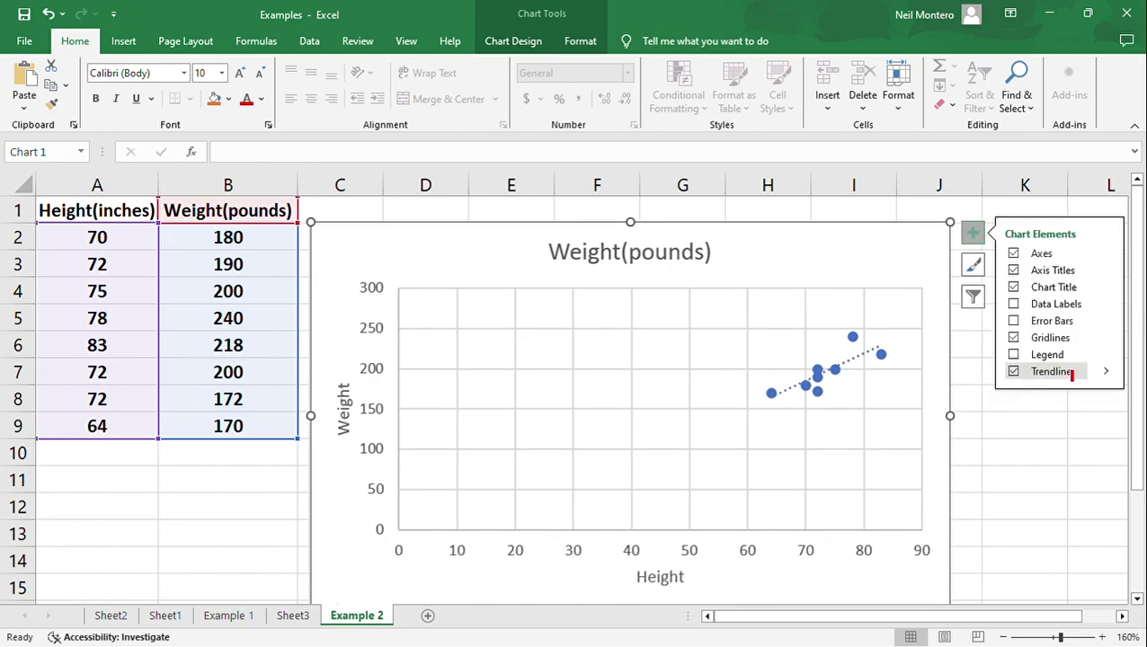
{"action": "mouse_move", "coordinate": [1099, 372]}
{"action": "left_mouse_down"}
{"action": "mouse_move", "coordinate": [1091, 407]}
{"action": "mouse_move", "coordinate": [1119, 364]}
{"action": "left_mouse_up"}
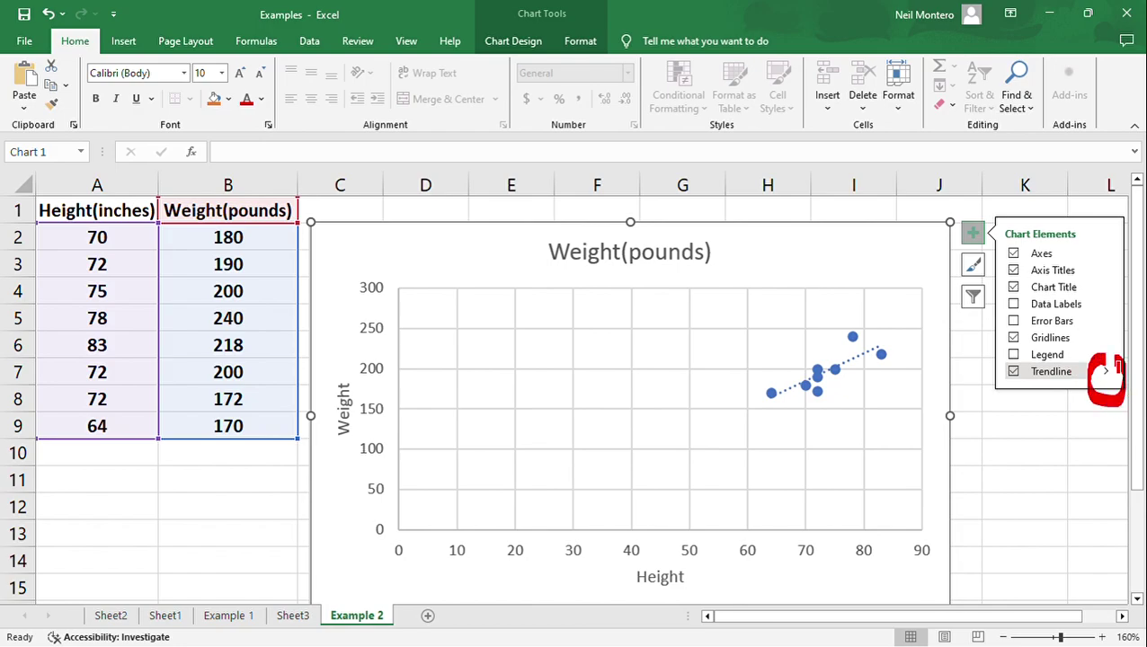
{"action": "left_click", "coordinate": [1113, 371]}
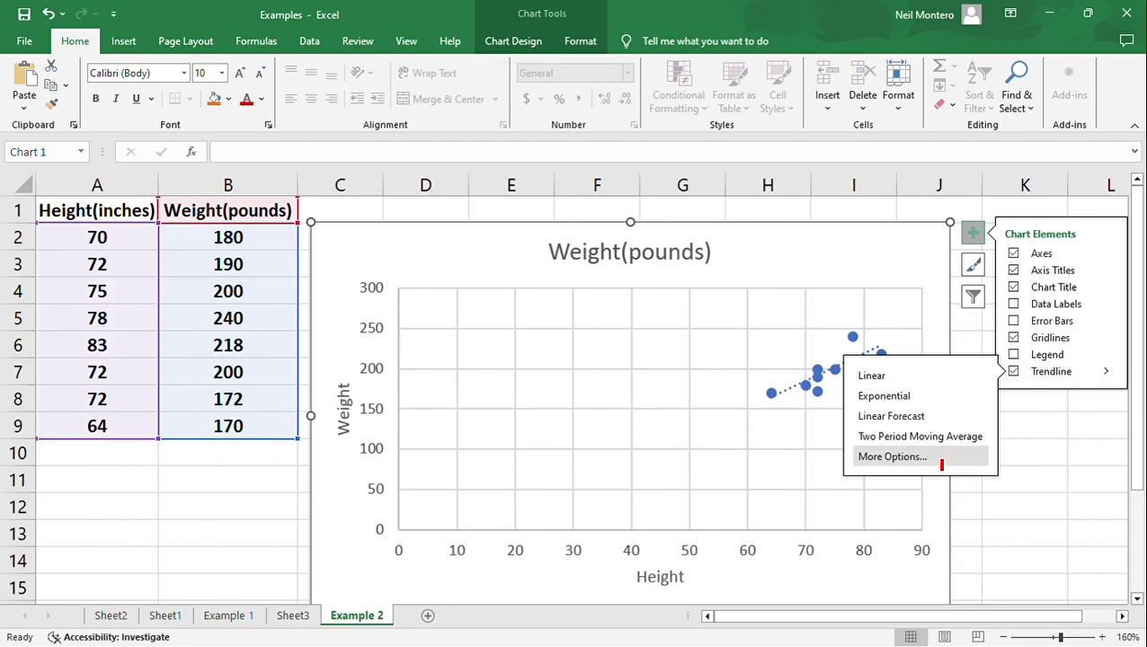
{"action": "mouse_move", "coordinate": [940, 462]}
{"action": "left_mouse_down"}
{"action": "mouse_move", "coordinate": [976, 476]}
{"action": "mouse_move", "coordinate": [897, 452]}
{"action": "left_mouse_up"}
{"action": "left_click", "coordinate": [958, 459]}
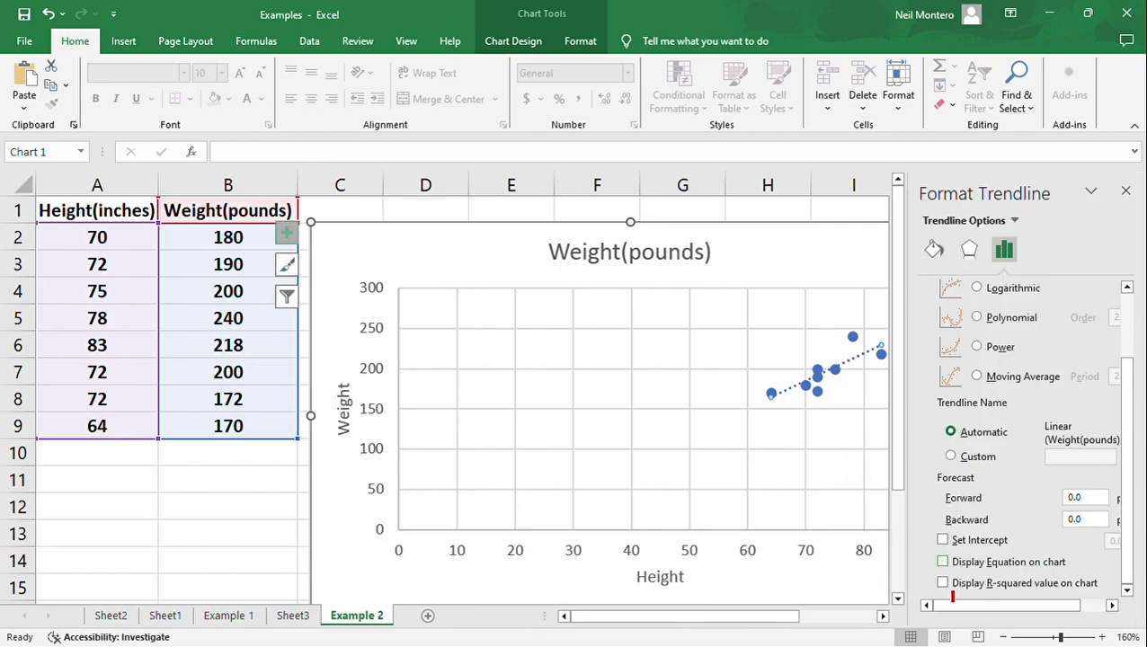
{"action": "mouse_move", "coordinate": [965, 546]}
{"action": "left_mouse_down"}
{"action": "mouse_move", "coordinate": [926, 573]}
{"action": "mouse_move", "coordinate": [1046, 580]}
{"action": "mouse_move", "coordinate": [1054, 542]}
{"action": "mouse_move", "coordinate": [960, 557]}
{"action": "left_mouse_up"}
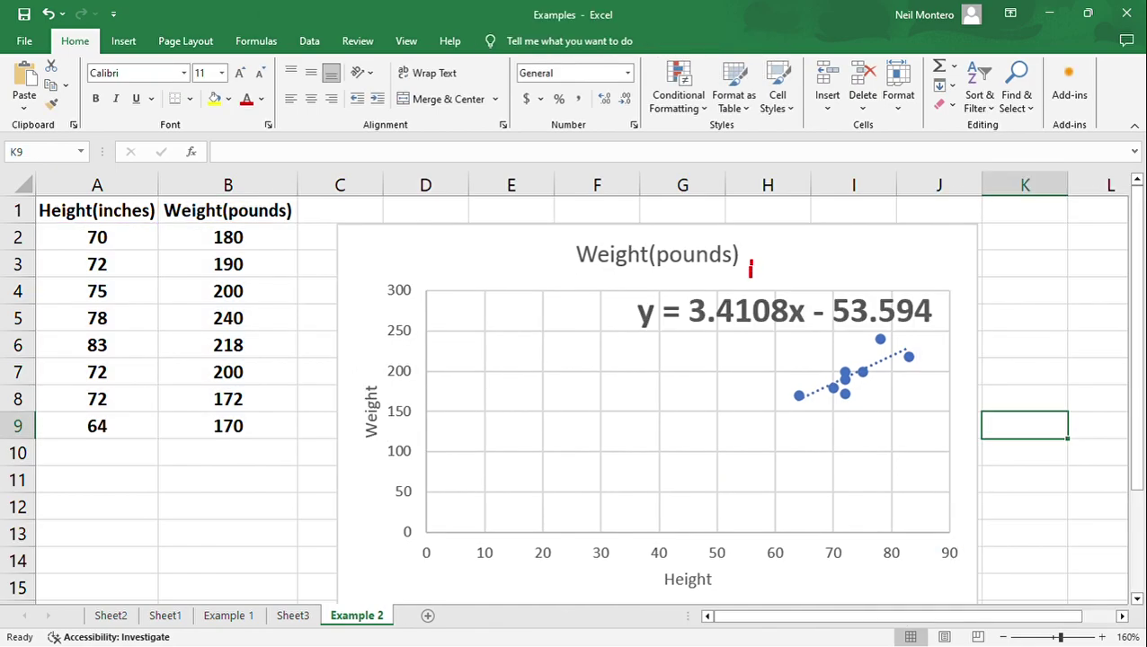
{"action": "mouse_move", "coordinate": [752, 262]}
{"action": "left_mouse_down"}
{"action": "mouse_move", "coordinate": [573, 355]}
{"action": "mouse_move", "coordinate": [969, 304]}
{"action": "mouse_move", "coordinate": [700, 272]}
{"action": "left_mouse_up"}
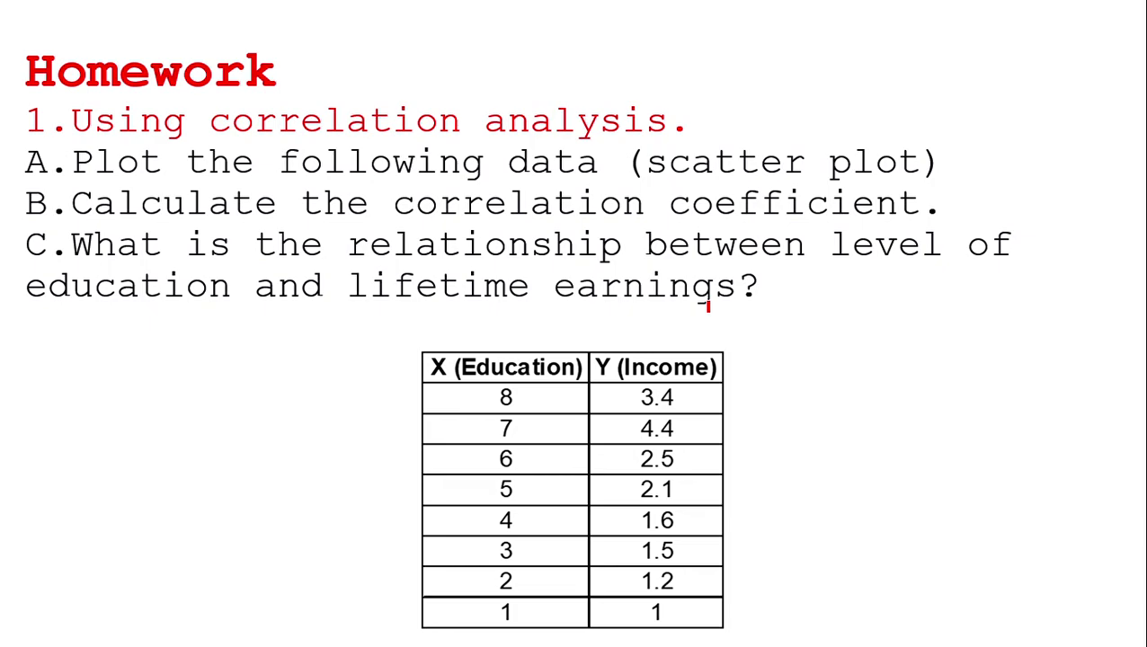
Page through the homework slides, ending on the education versus income regression question.
{"action": "key", "text": "Right"}
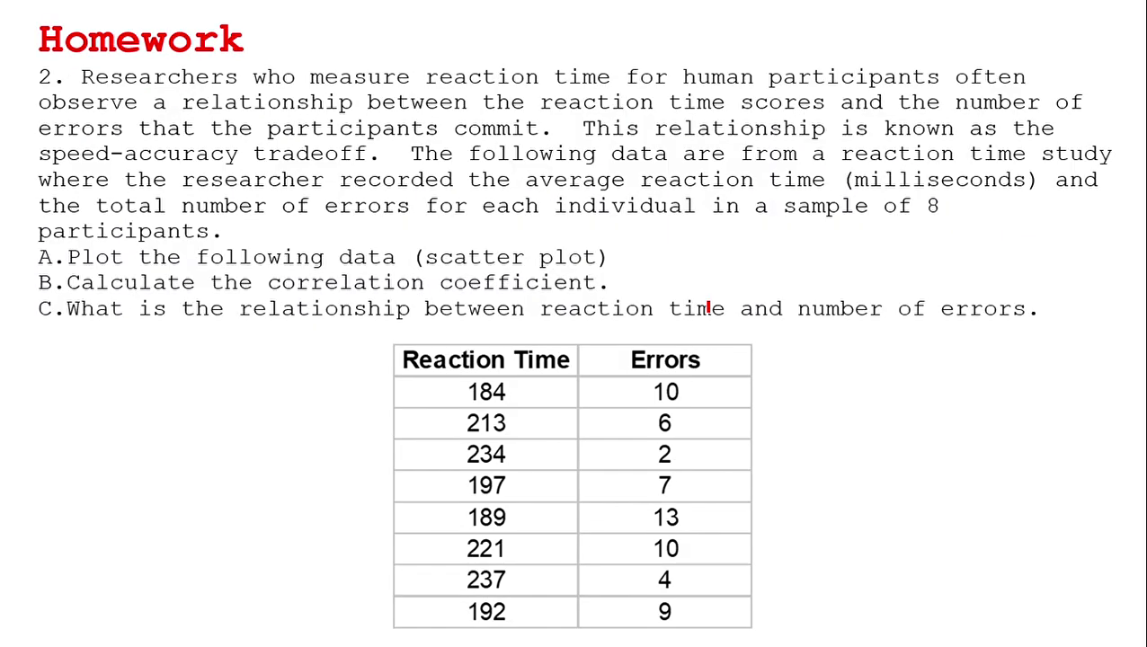
{"action": "key", "text": "Left"}
{"action": "key", "text": "Right"}
{"action": "key", "text": "Left"}
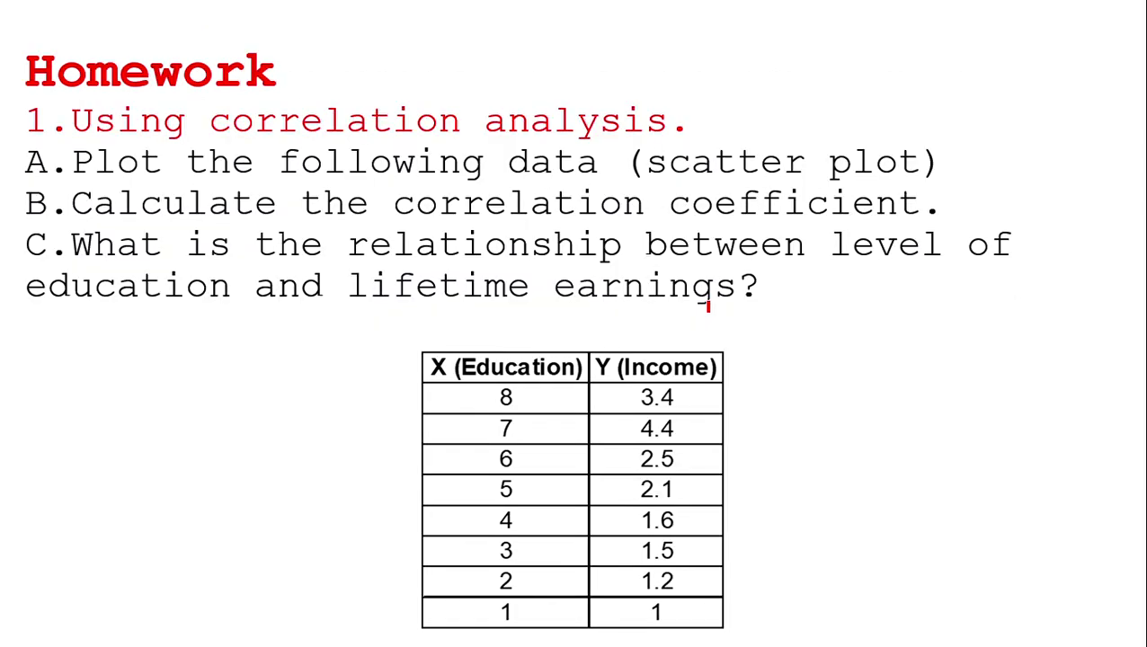
{"action": "key", "text": "Right"}
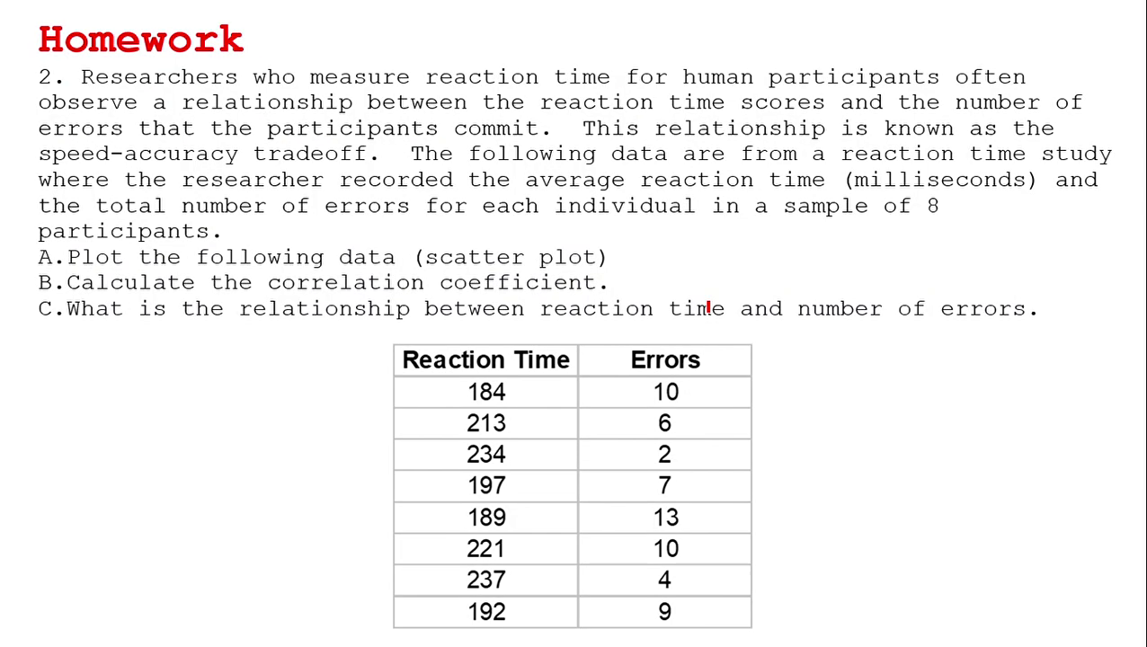
{"action": "key", "text": "Left"}
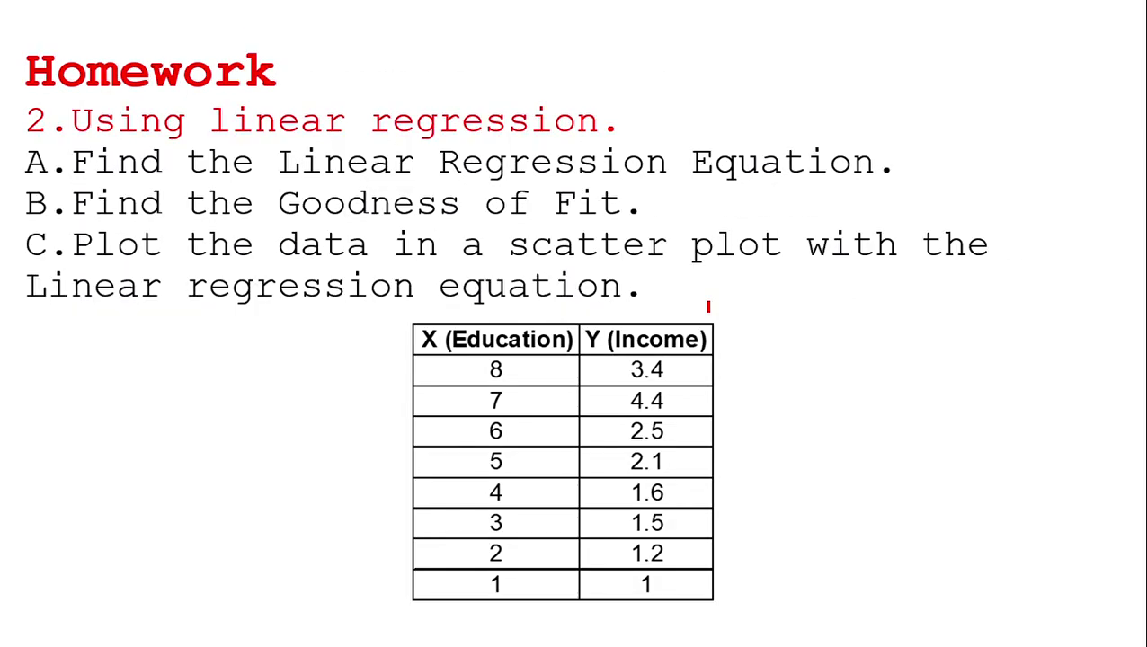